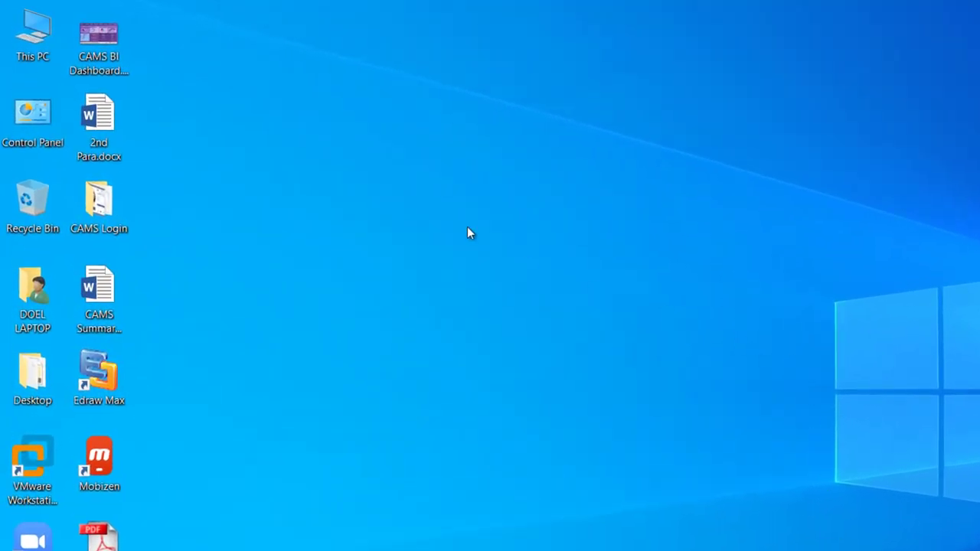
# Open the properties of This PC to show the basic system information.
pyautogui.rightClick(33, 33)
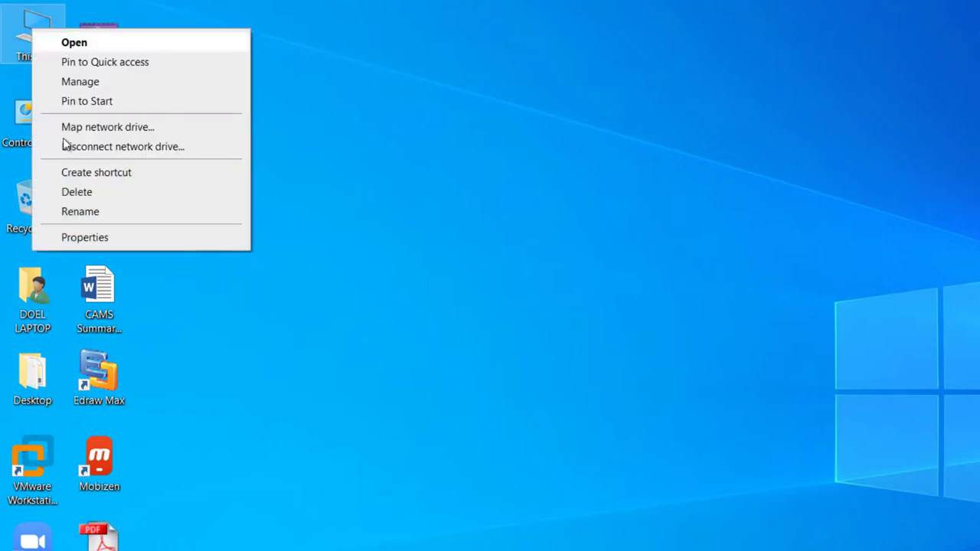
pyautogui.click(90, 236)
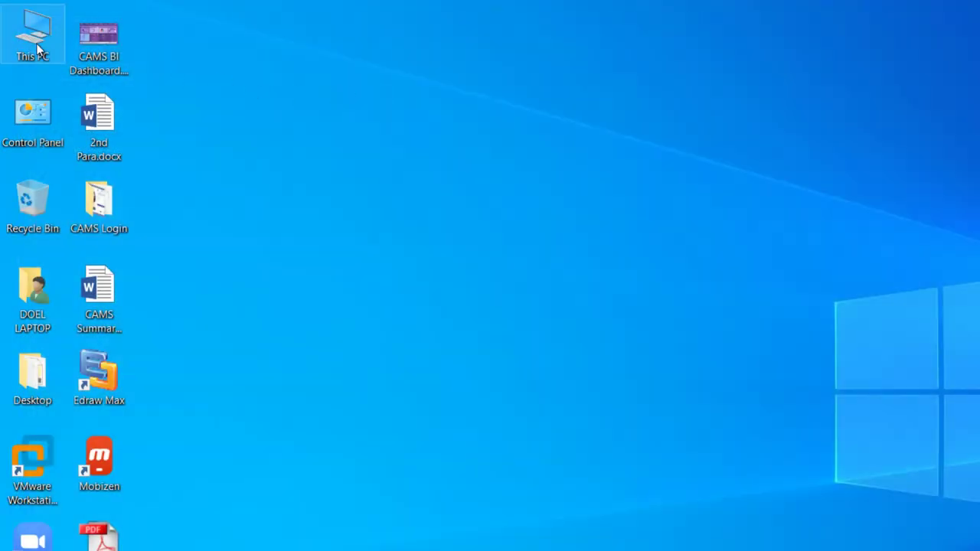
pyautogui.rightClick(38, 32)
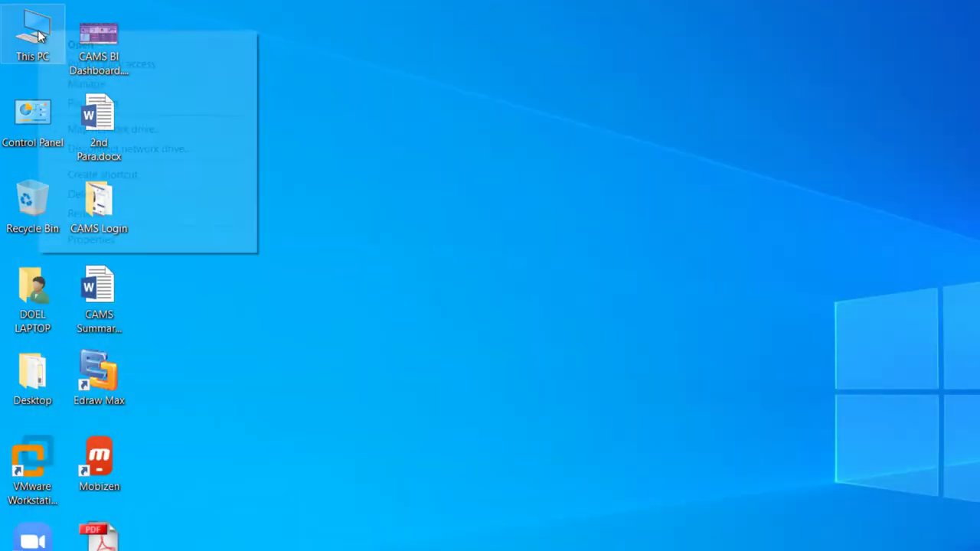
pyautogui.click(86, 239)
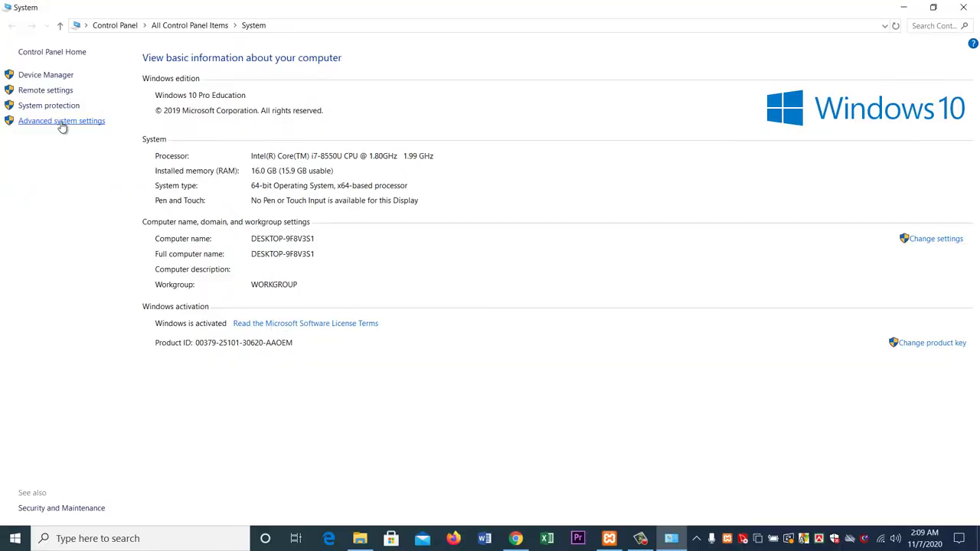
# Open the advanced system settings and display the advanced performance options containing the virtual memory section.
pyautogui.click(61, 122)
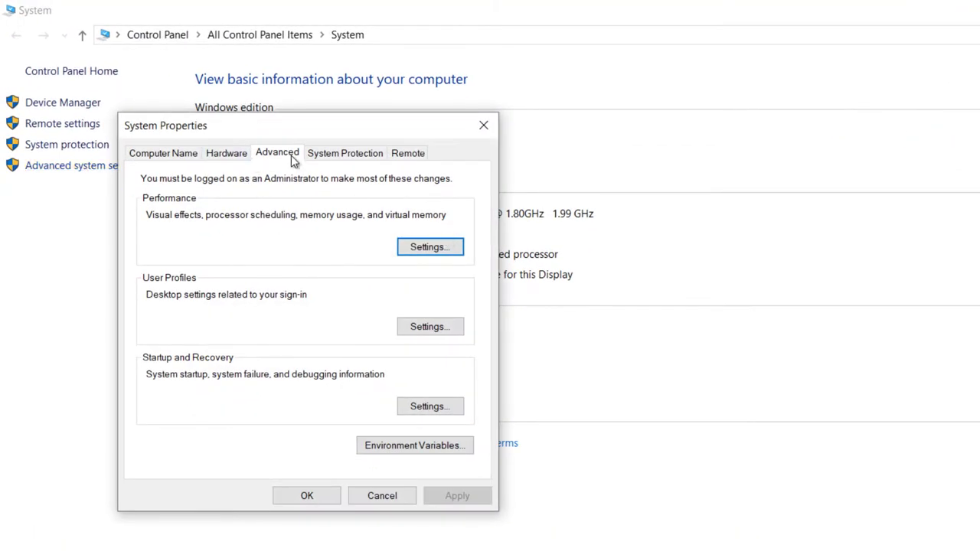
pyautogui.click(413, 249)
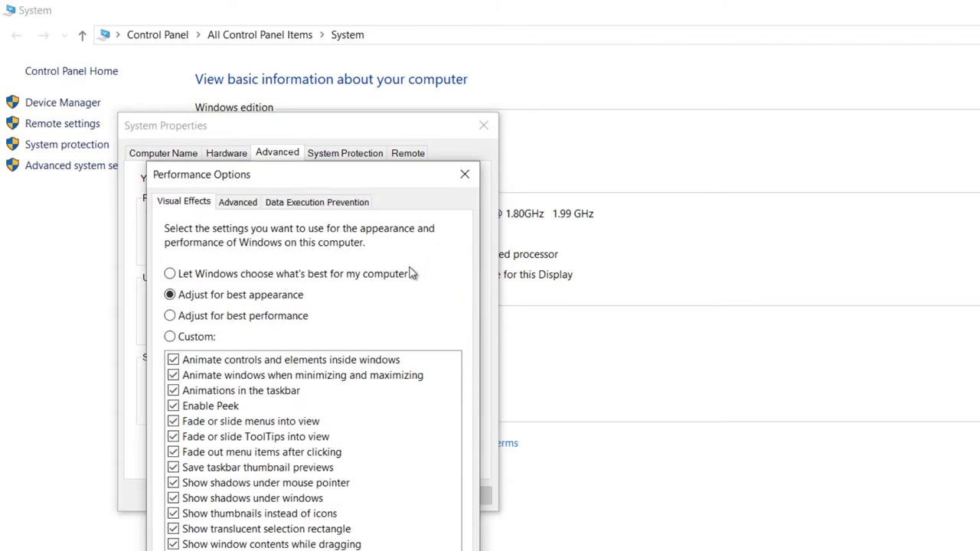
pyautogui.click(237, 206)
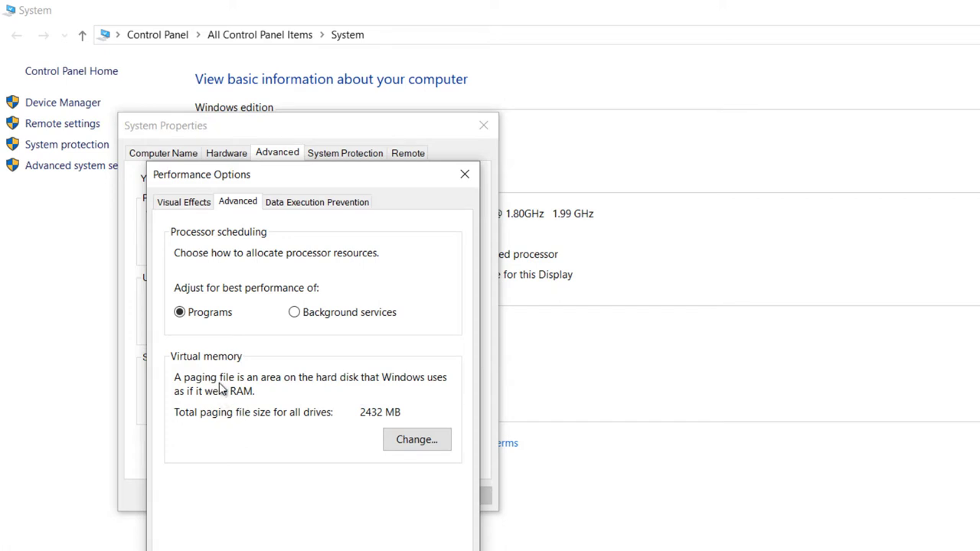
# Run dxdiag, check the page file usage in the DirectX Diagnostic Tool, and exit it.
pyautogui.press('super+r')
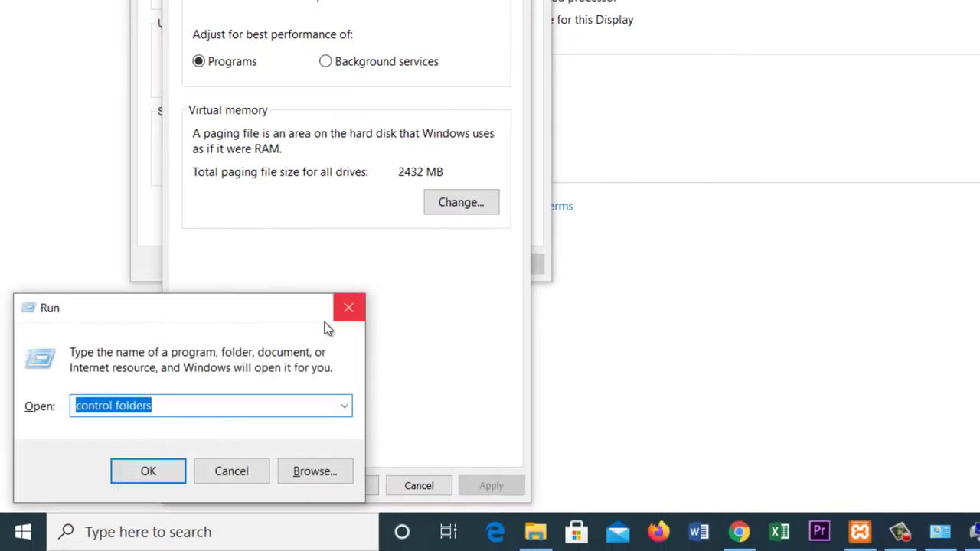
pyautogui.write('dxdiag')
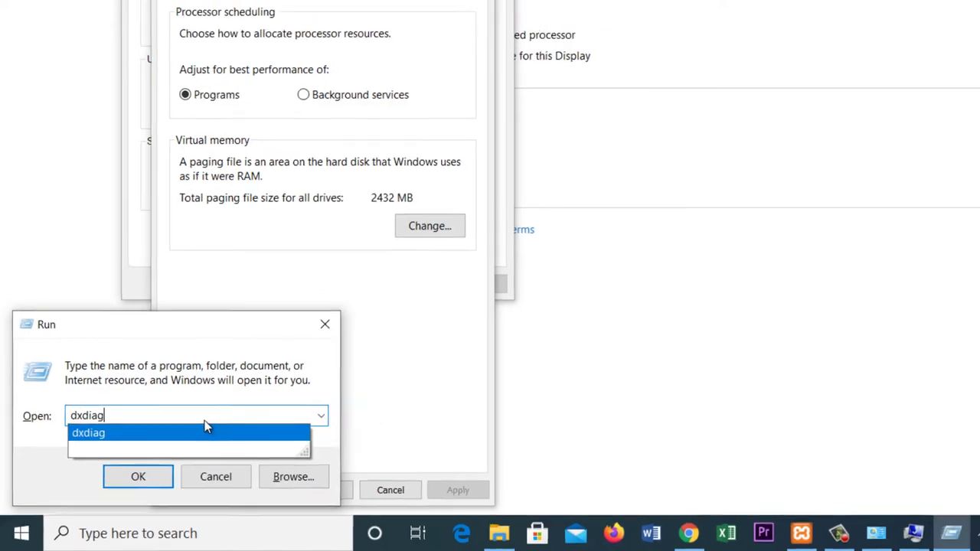
pyautogui.press('Return')
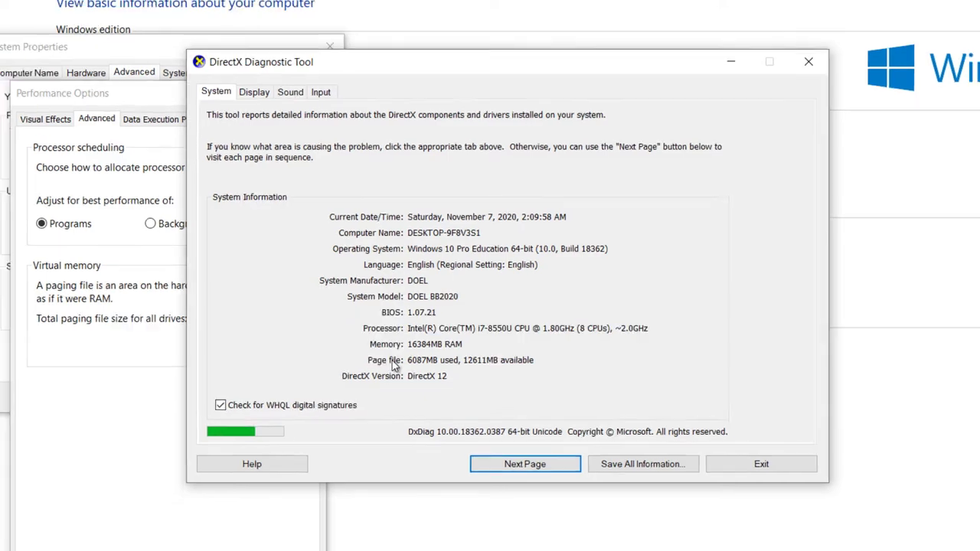
pyautogui.click(761, 464)
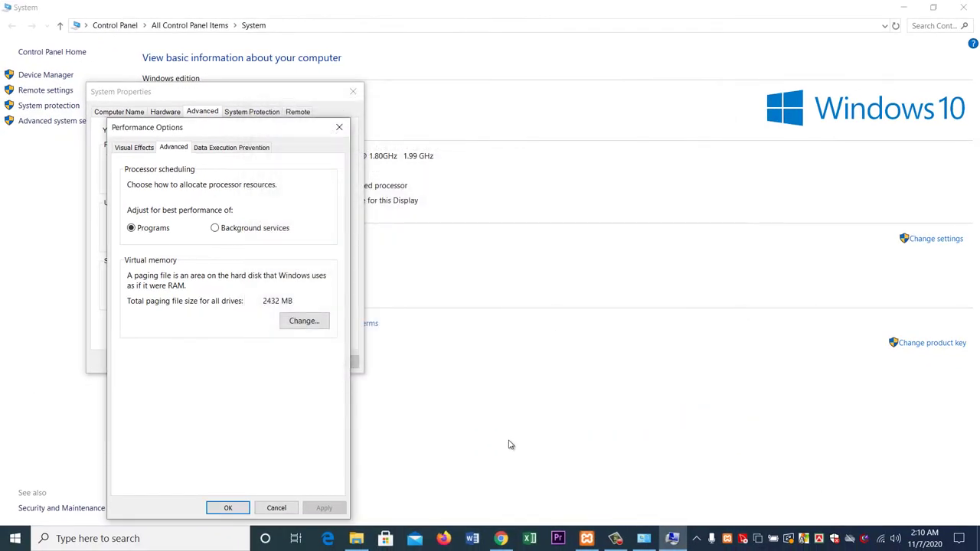
# Open the WIN-10 (C:) drive in File Explorer and maximize its window.
pyautogui.press('super+e')
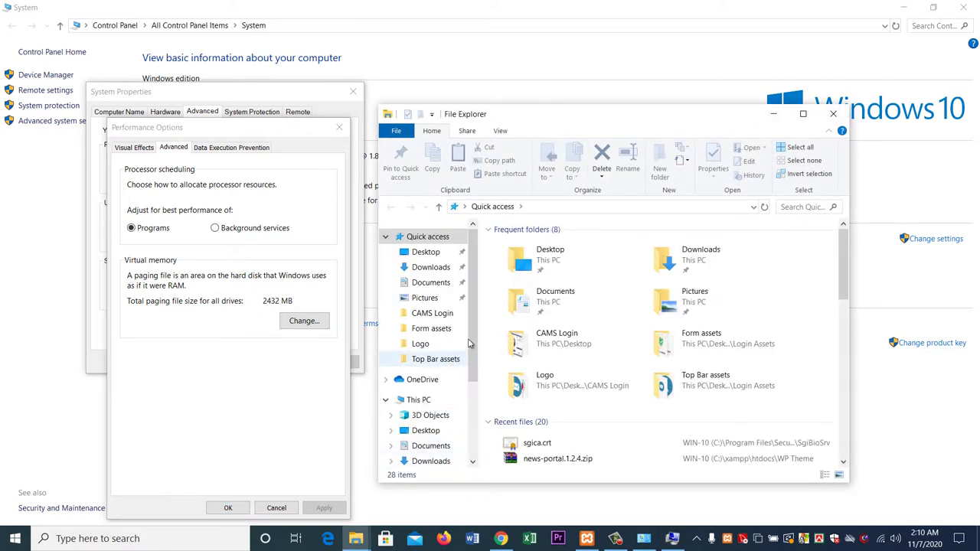
pyautogui.scroll(-1, 433, 387)
pyautogui.scroll(-2, 437, 391)
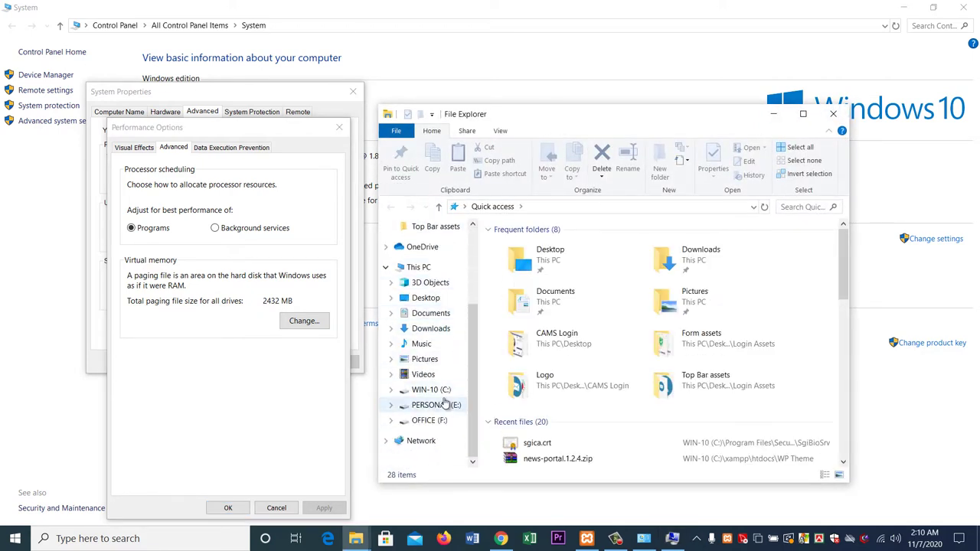
pyautogui.click(431, 389)
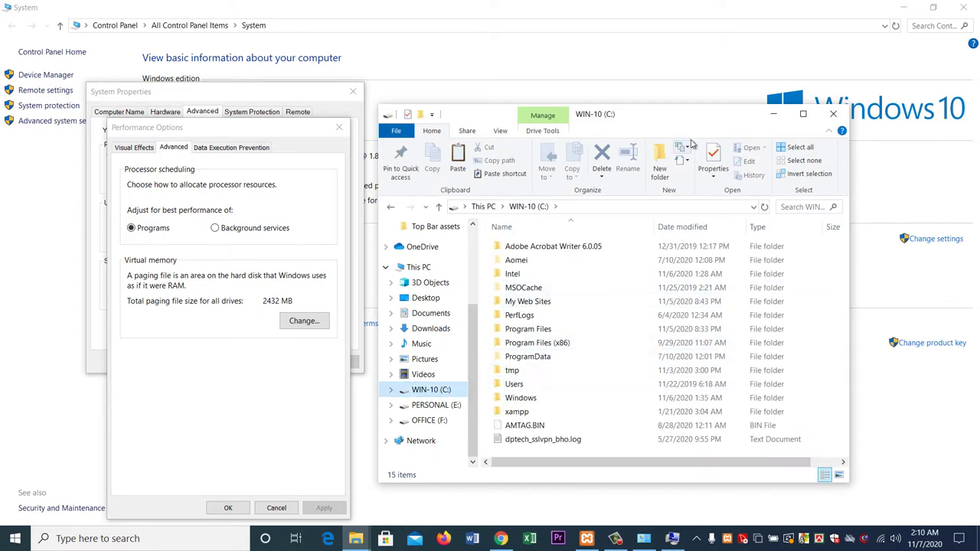
pyautogui.click(802, 113)
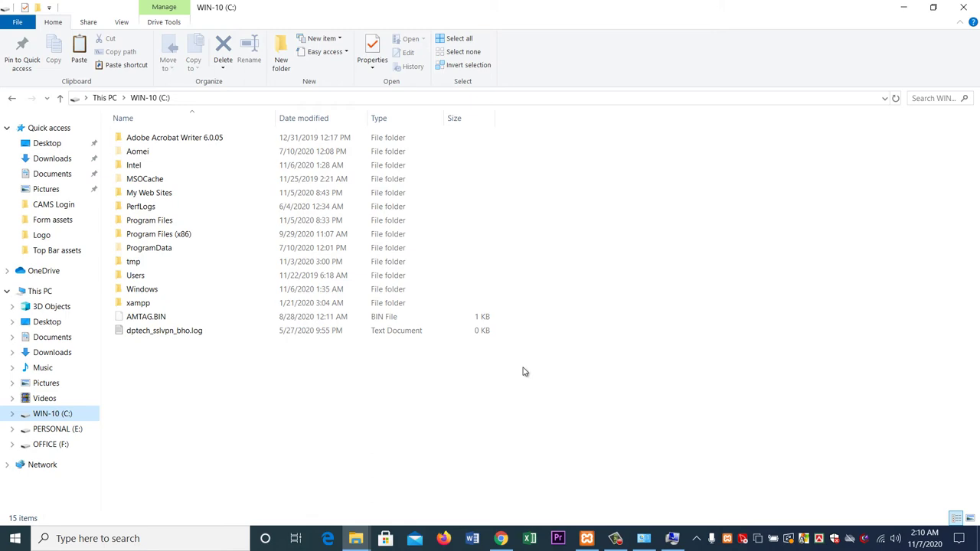
# Run control folders, show the view settings of File Explorer Options, and move the dialog clear of the file list.
pyautogui.press('super+r')
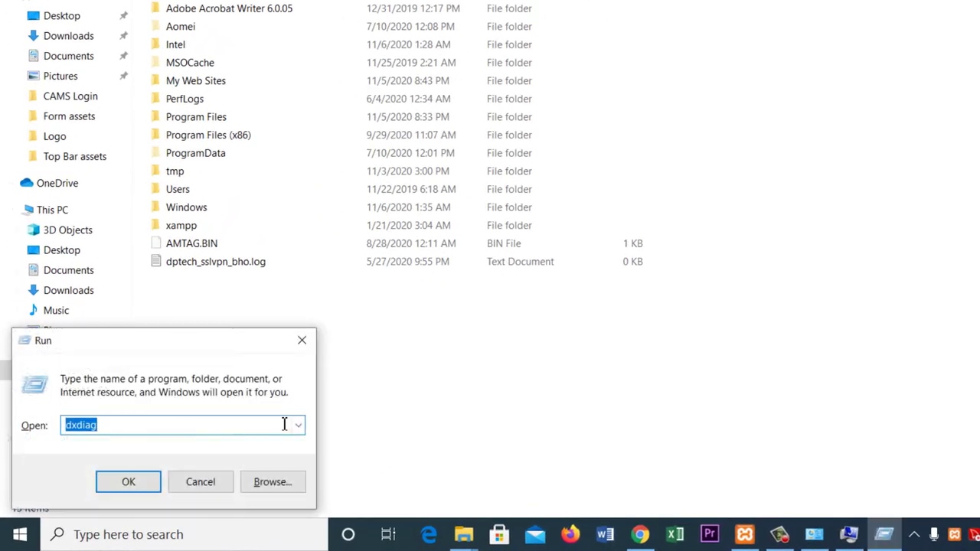
pyautogui.write('con')
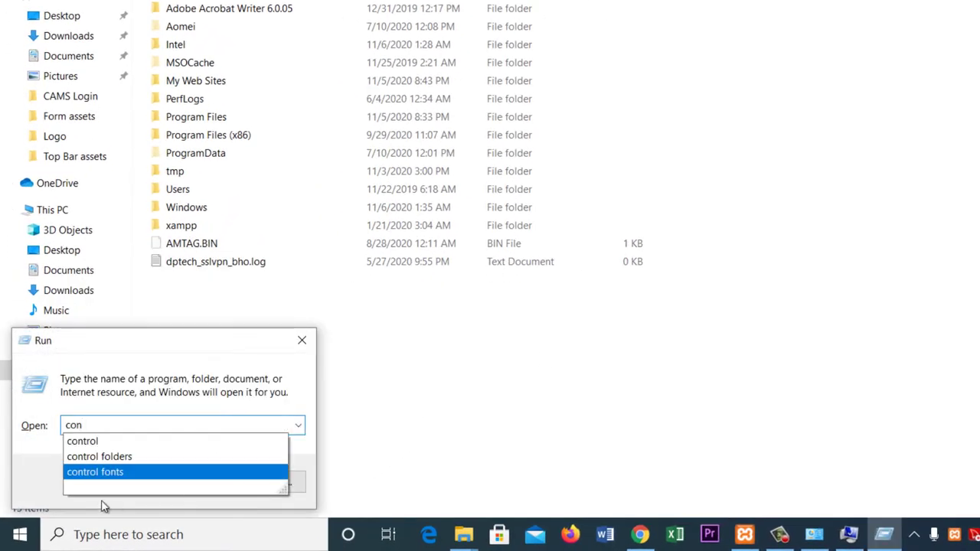
pyautogui.click(109, 464)
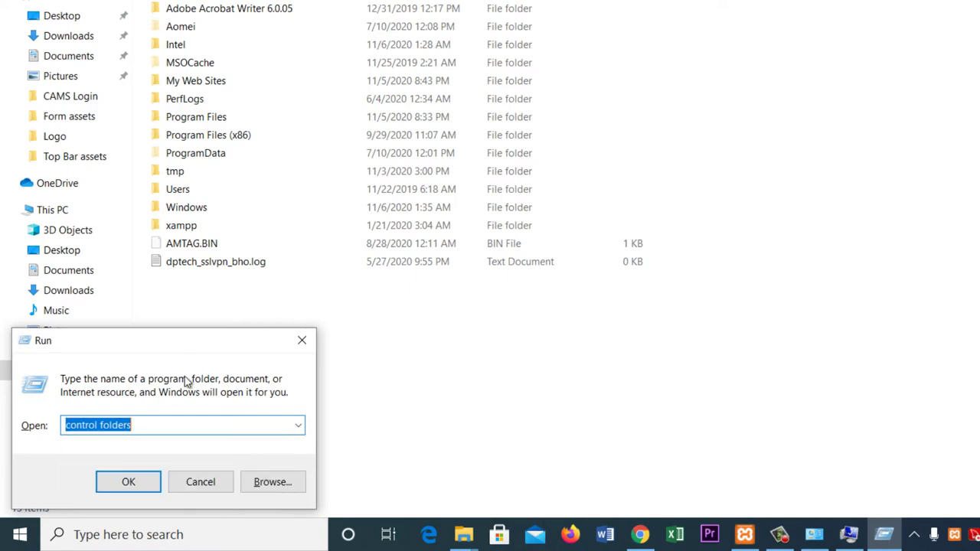
pyautogui.click(104, 482)
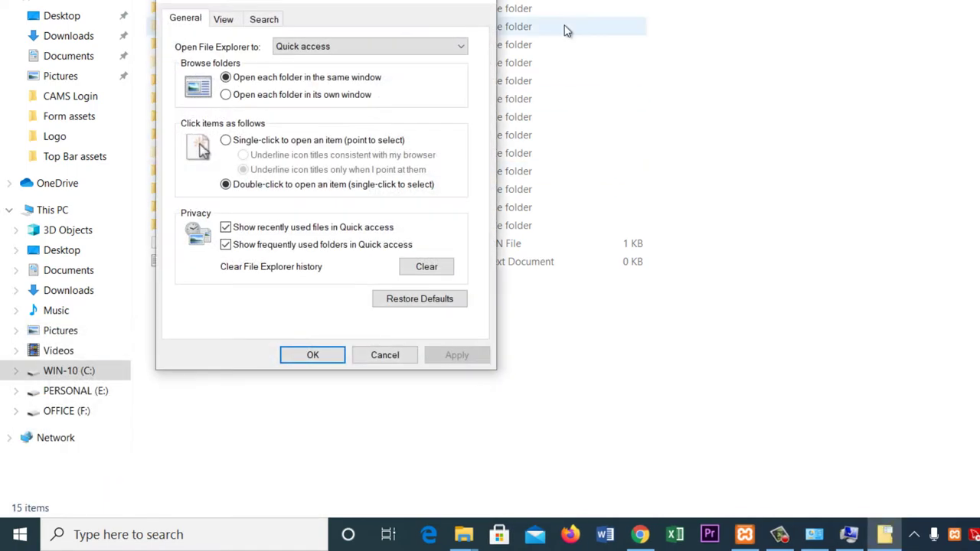
pyautogui.click(223, 19)
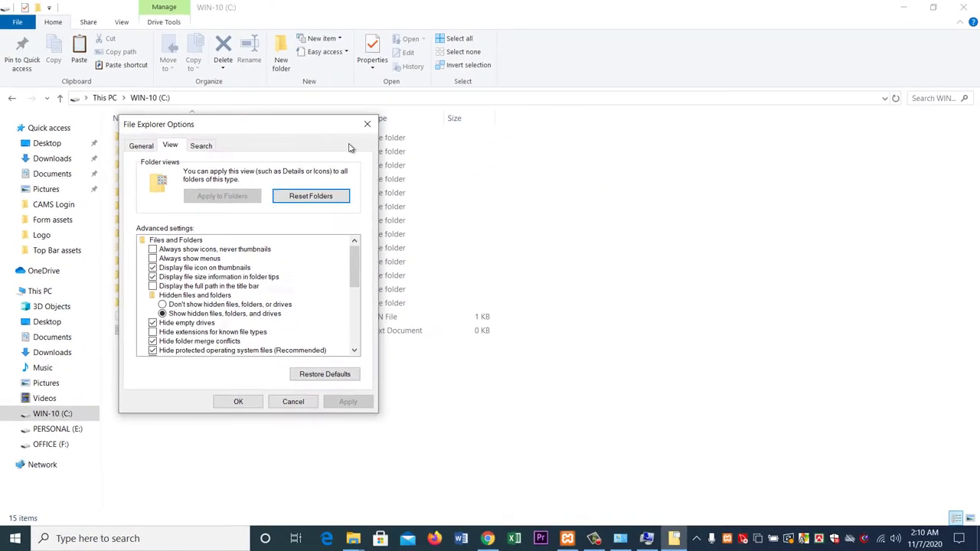
pyautogui.moveTo(337, 124); pyautogui.dragTo(813, 105)
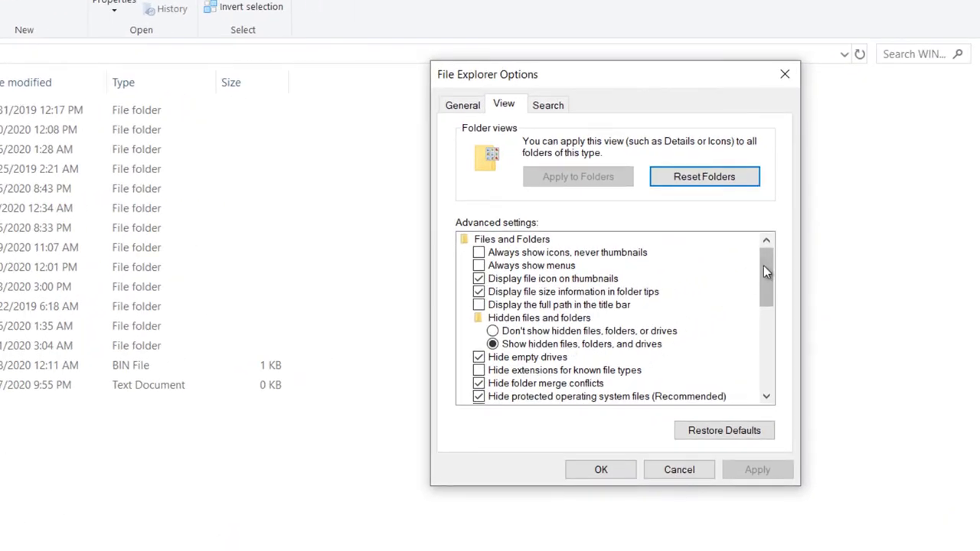
# Turn off hiding of protected operating system files, apply it, and select pagefile.sys on the C: drive.
pyautogui.moveTo(764, 267); pyautogui.dragTo(765, 296)
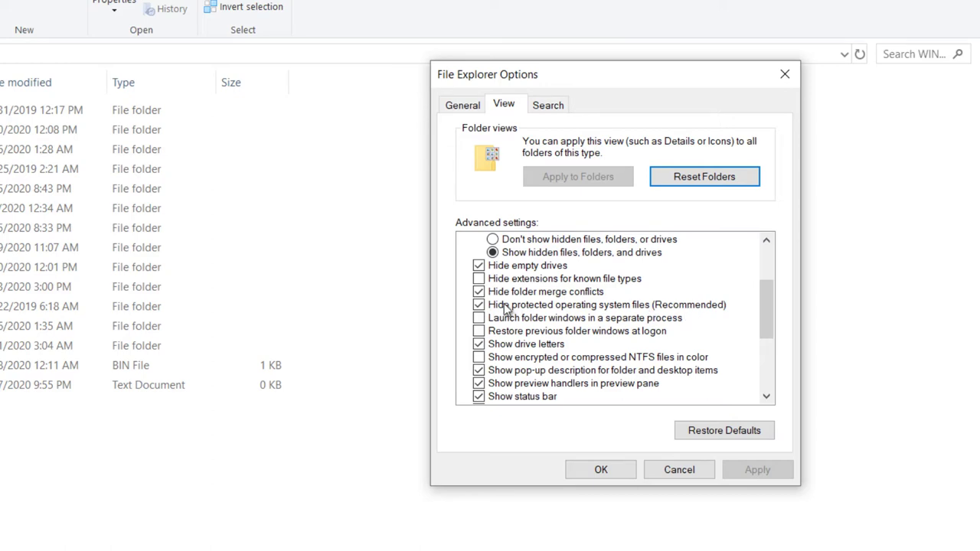
pyautogui.click(478, 306)
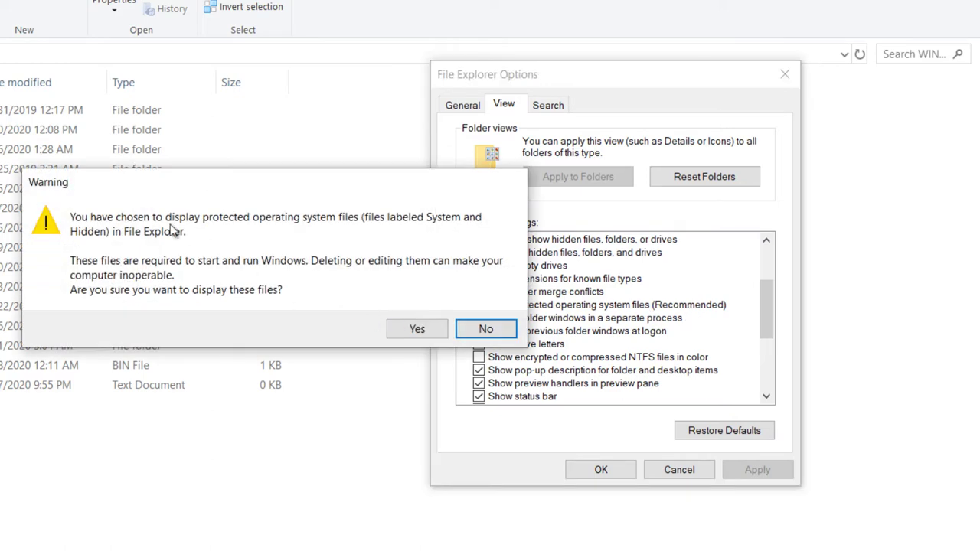
pyautogui.click(430, 329)
pyautogui.click(757, 470)
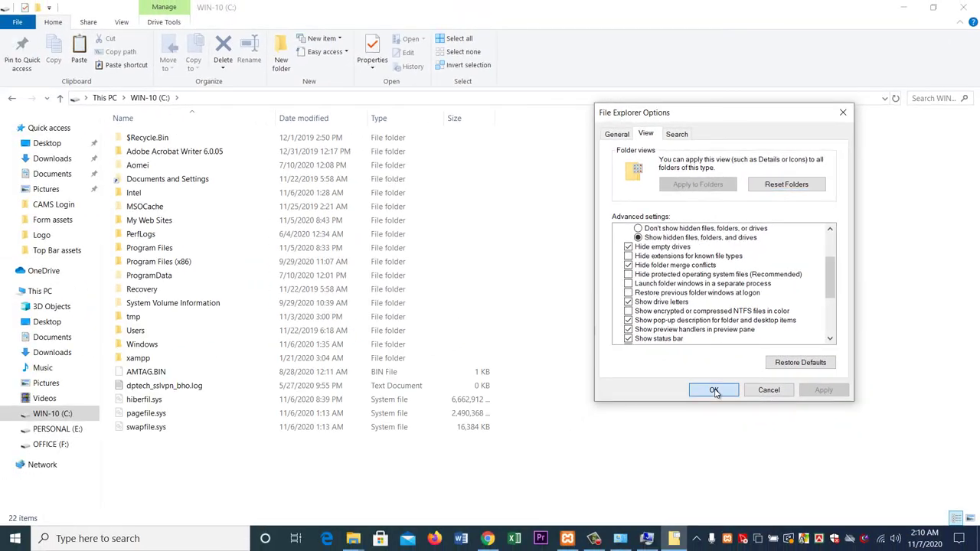
pyautogui.click(715, 390)
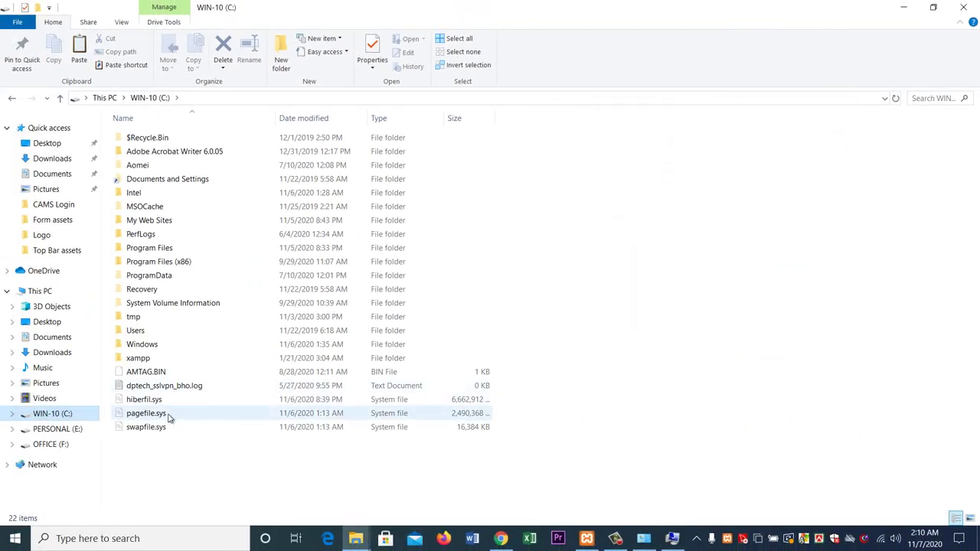
pyautogui.click(138, 414)
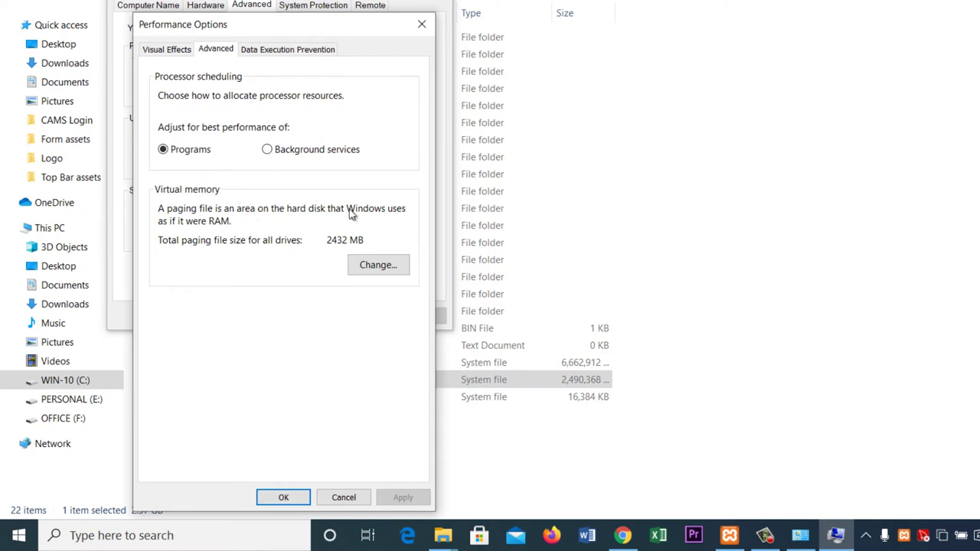
# In the virtual memory settings, turn off automatic paging file management and choose a custom size for drive C:.
pyautogui.click(380, 266)
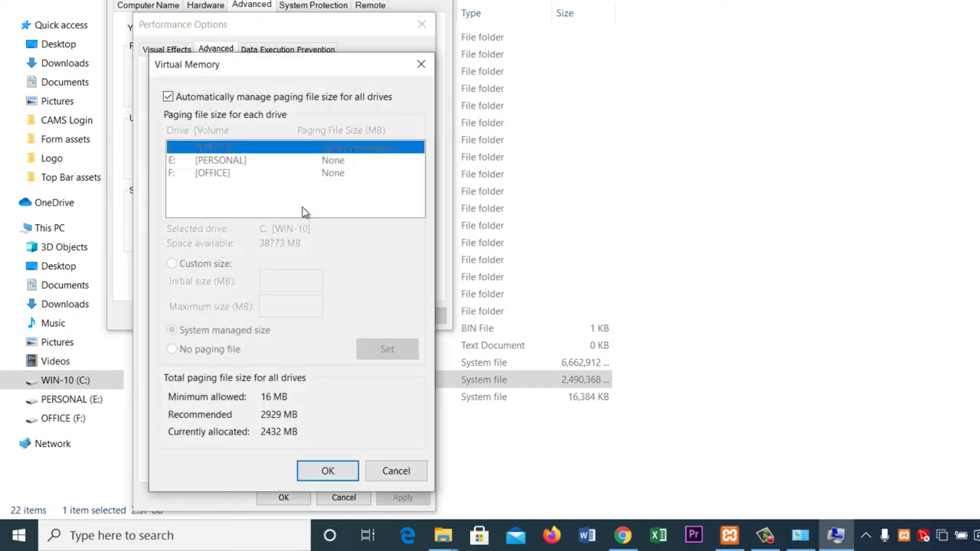
pyautogui.click(168, 97)
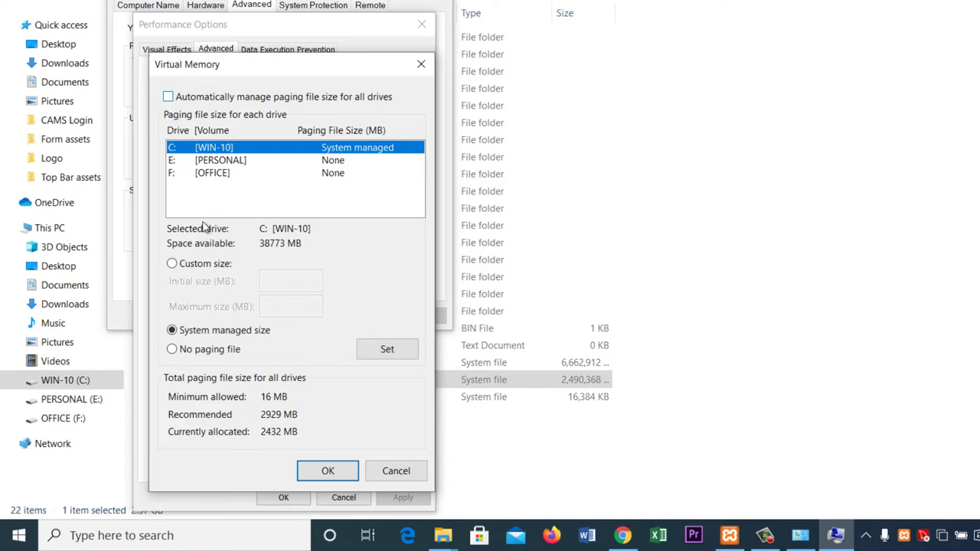
pyautogui.click(172, 264)
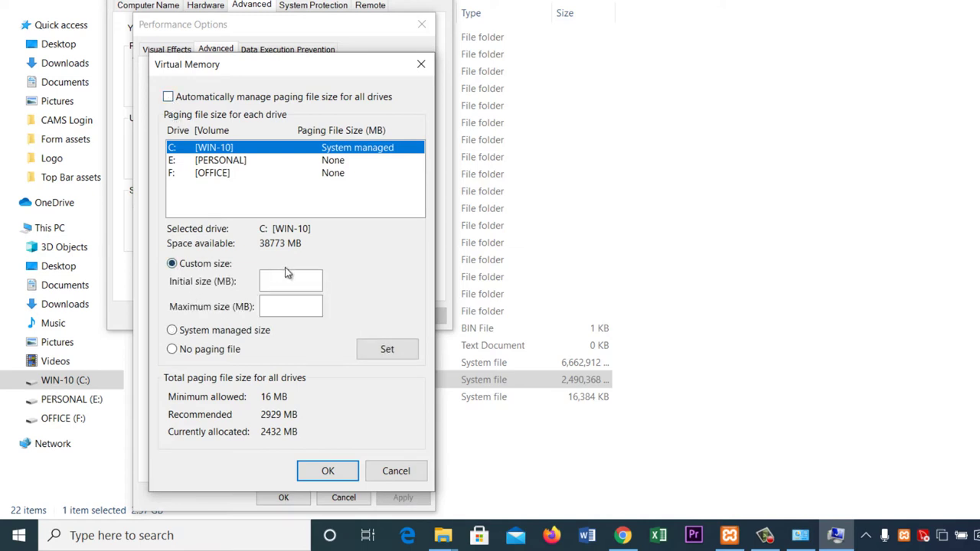
pyautogui.click(286, 281)
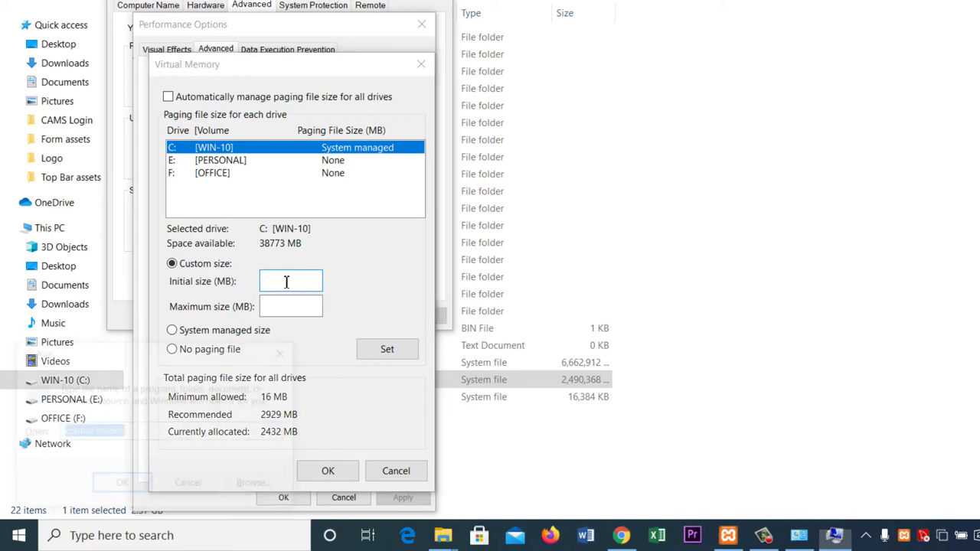
# Launch Calculator with the calc command and move its window to a free area of the screen.
pyautogui.press('super+r')
pyautogui.write('calc')
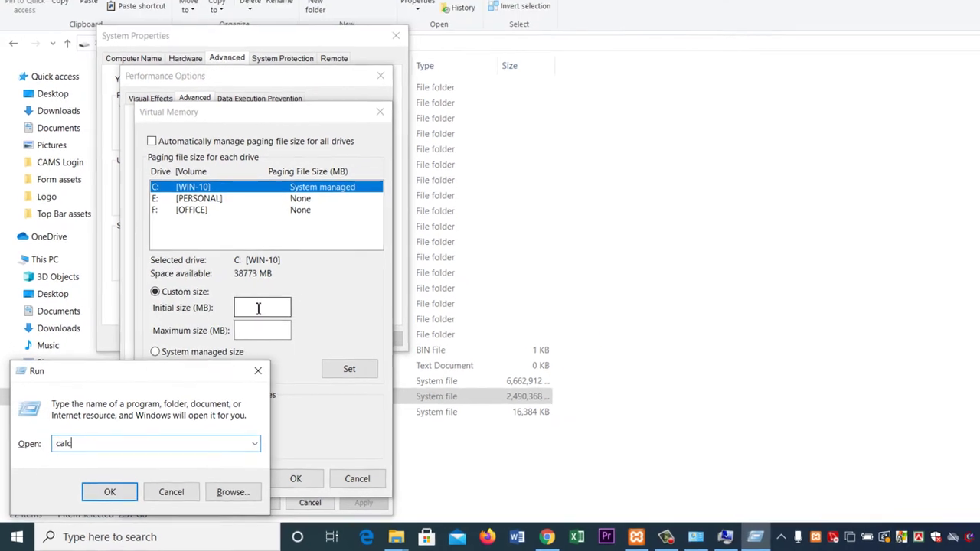
pyautogui.press('Return')
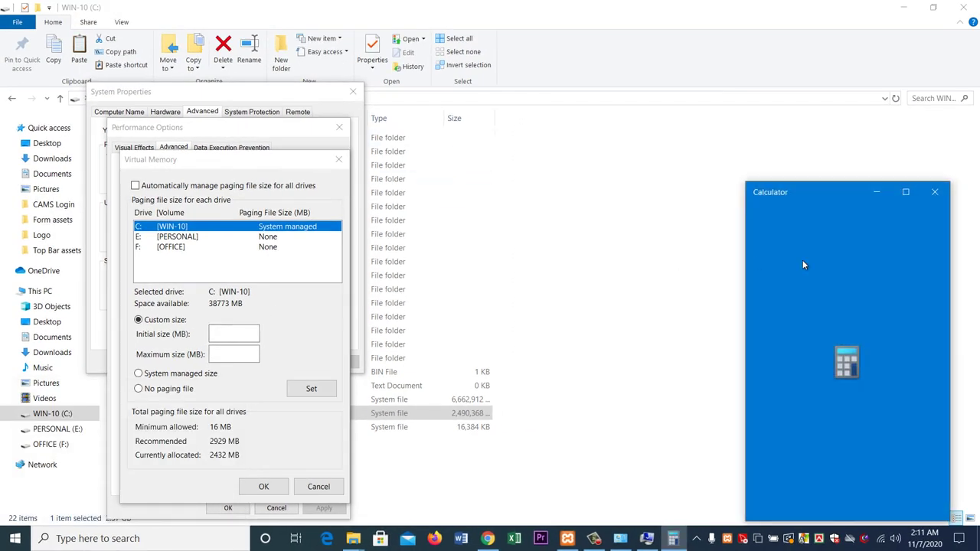
pyautogui.moveTo(802, 193); pyautogui.dragTo(751, 132)
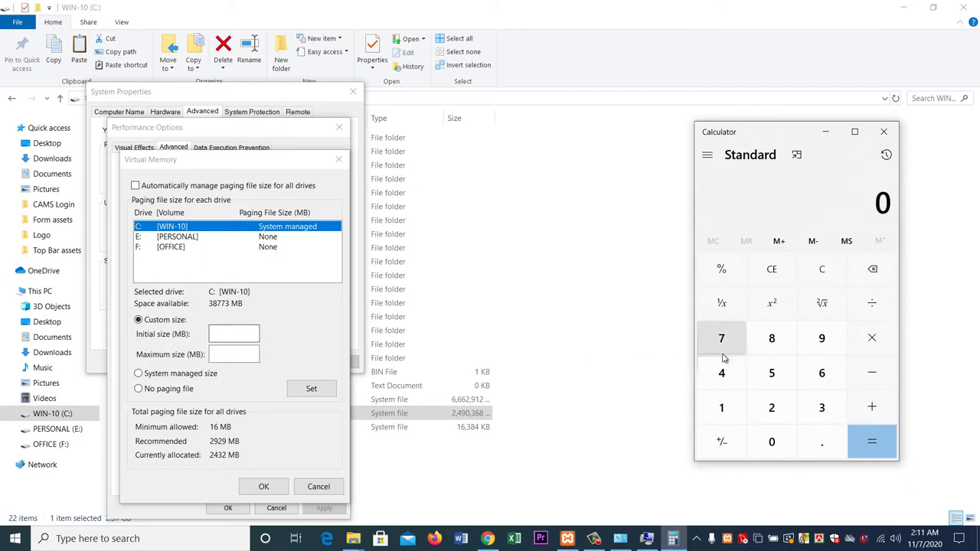
# Multiply 16 by 1024 in Calculator and enter 16384 MB as the initial paging file size for drive C:.
pyautogui.click(723, 406)
pyautogui.click(826, 377)
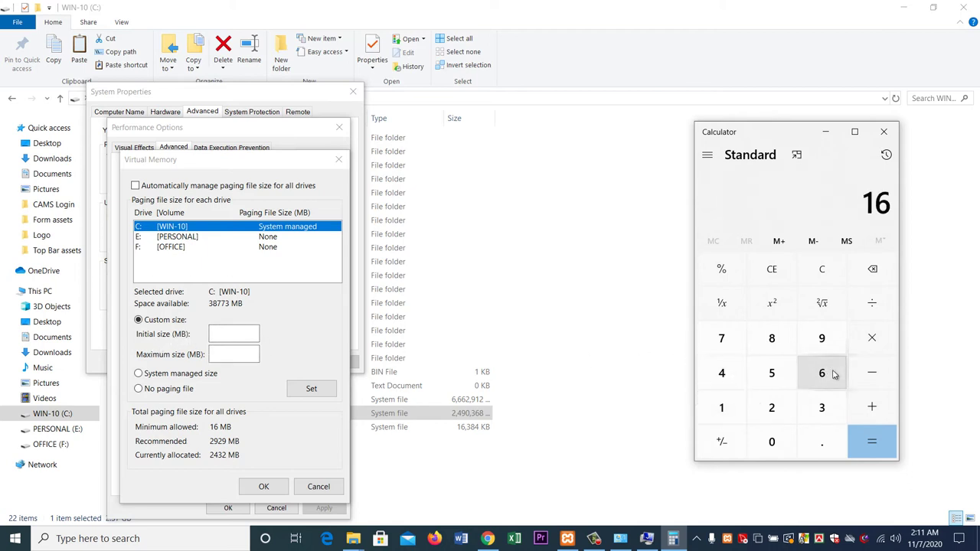
pyautogui.click(870, 339)
pyautogui.click(726, 411)
pyautogui.click(770, 444)
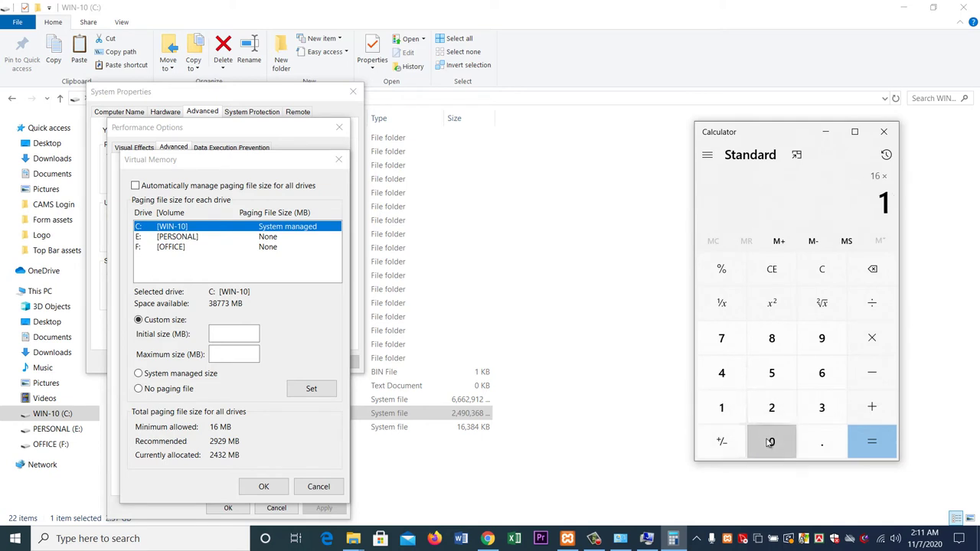
pyautogui.click(771, 407)
pyautogui.click(730, 383)
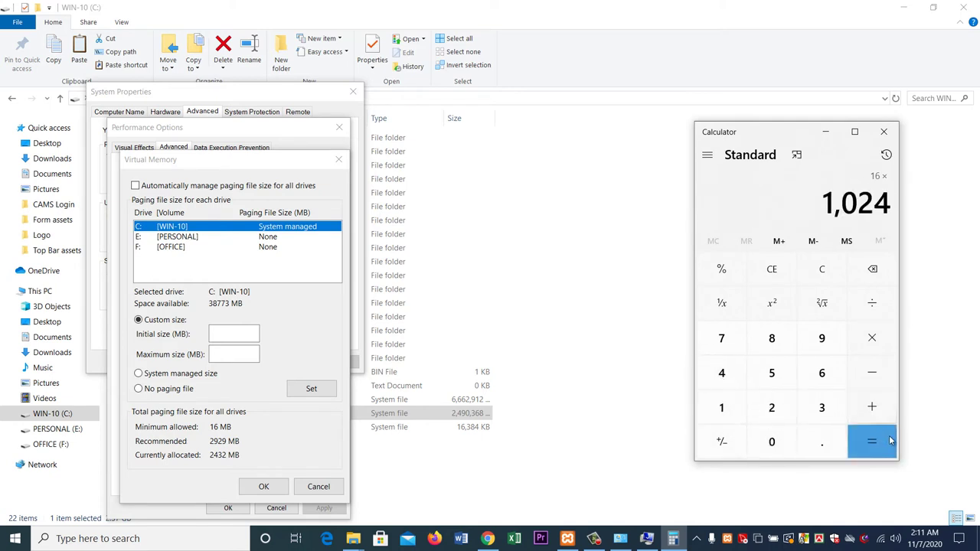
pyautogui.click(874, 443)
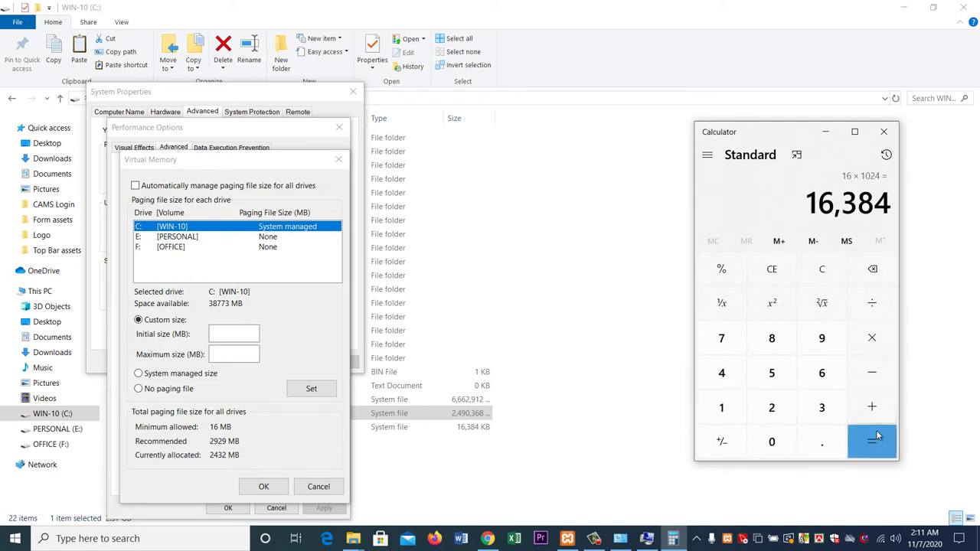
pyautogui.click(231, 335)
pyautogui.write('16384')
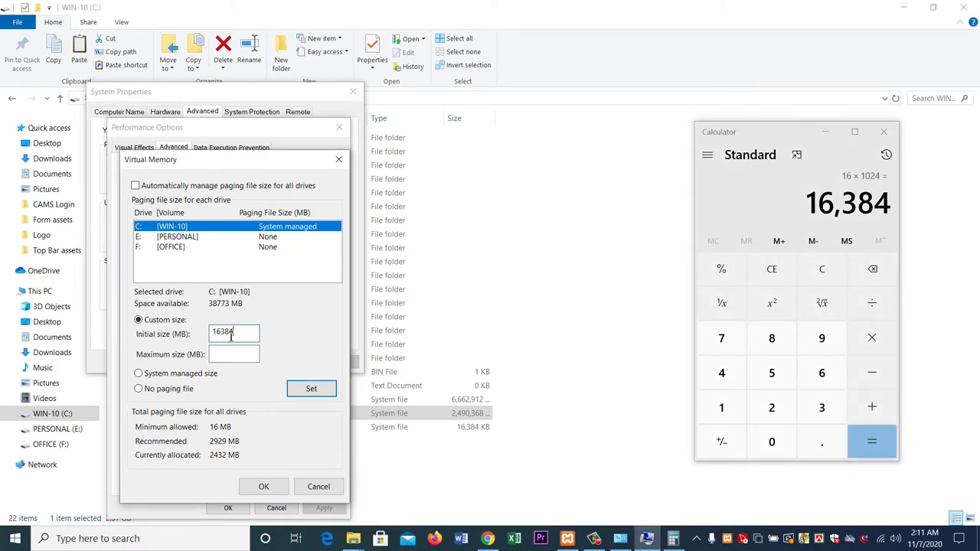
# Multiply 16384 by 2 in Calculator and enter 32768 MB as the maximum paging file size for drive C:.
pyautogui.click(223, 355)
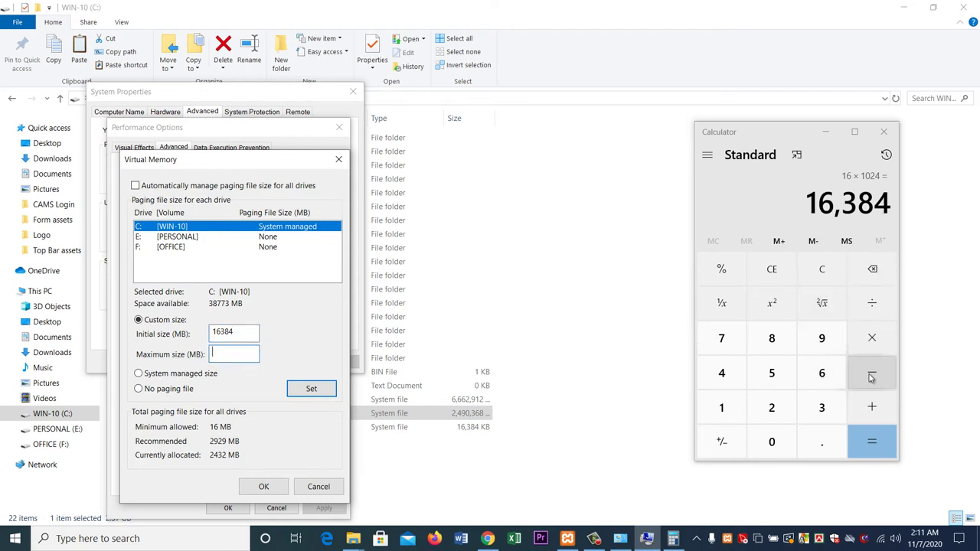
pyautogui.click(880, 341)
pyautogui.click(772, 407)
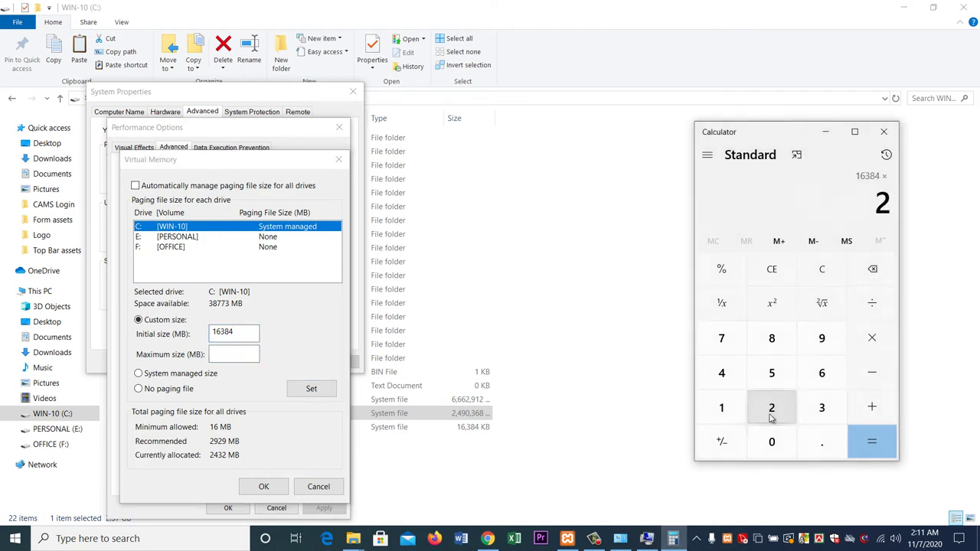
pyautogui.click(864, 435)
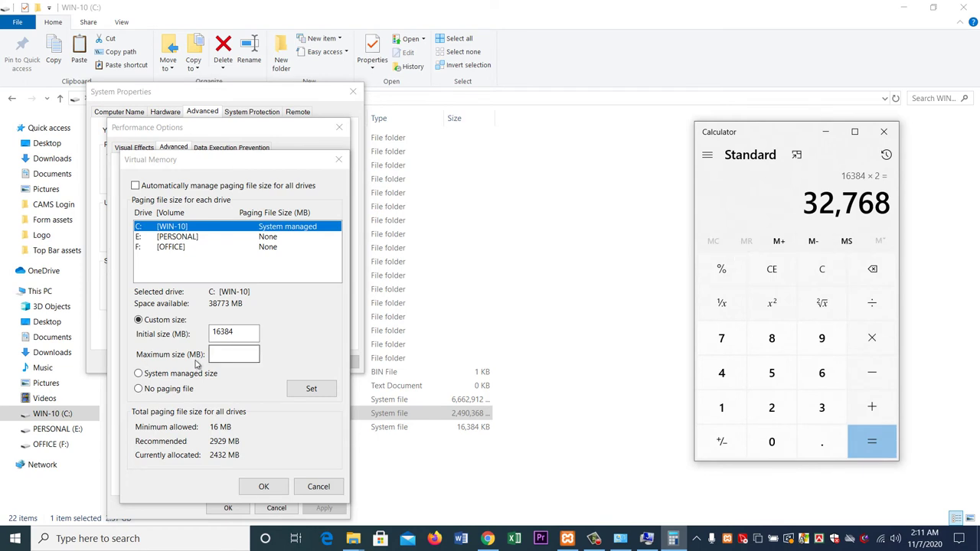
pyautogui.click(233, 353)
pyautogui.click(233, 353)
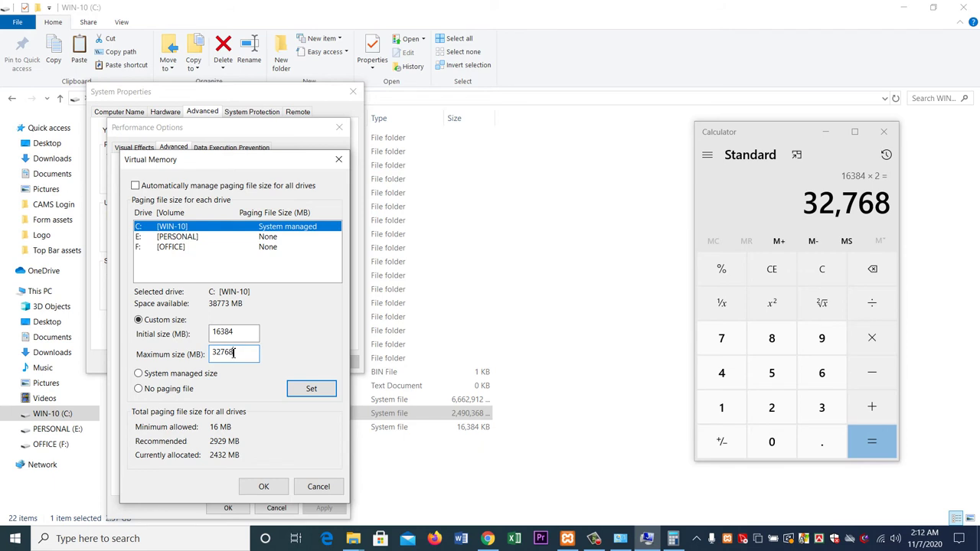
# Set the custom paging file size for drive C: and confirm the Virtual Memory, Performance Options and System Properties dialogs.
pyautogui.click(306, 390)
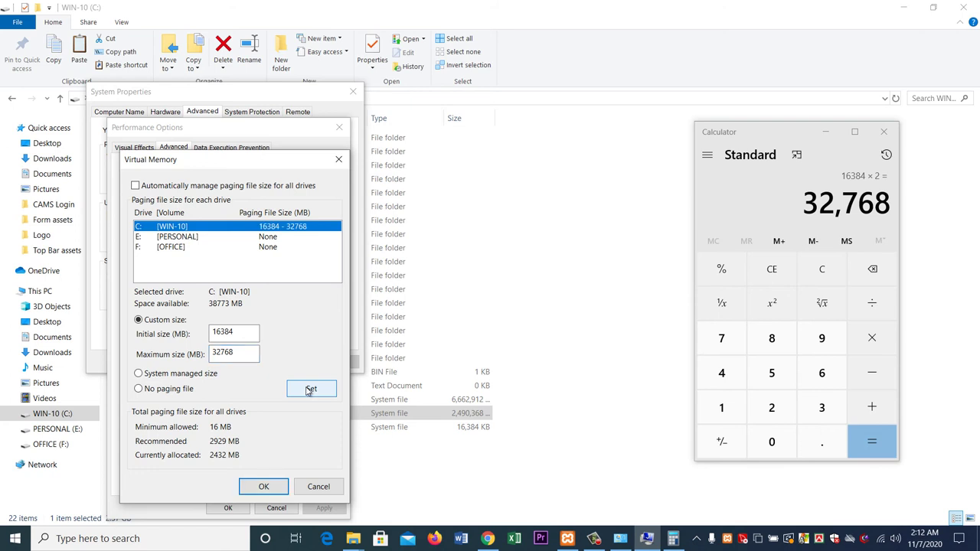
pyautogui.click(275, 488)
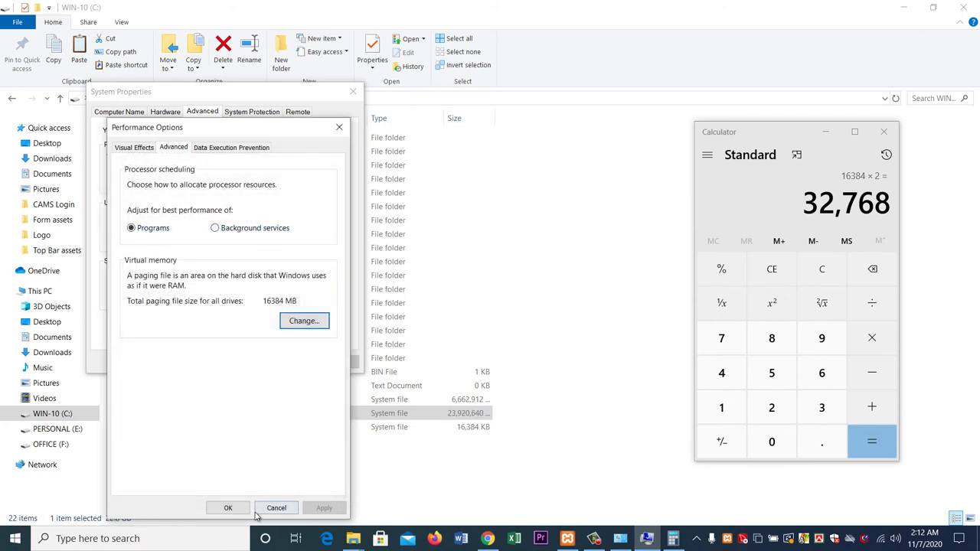
pyautogui.click(228, 510)
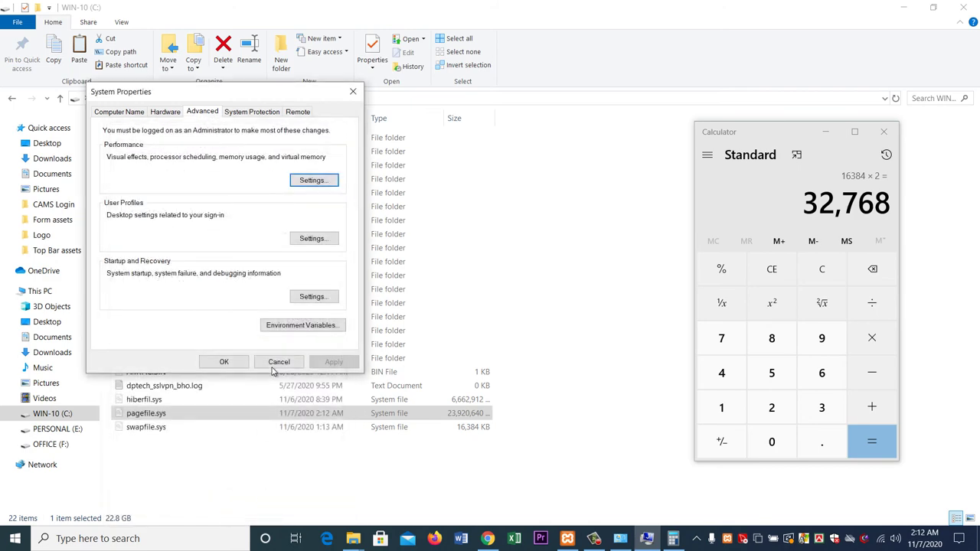
pyautogui.click(224, 362)
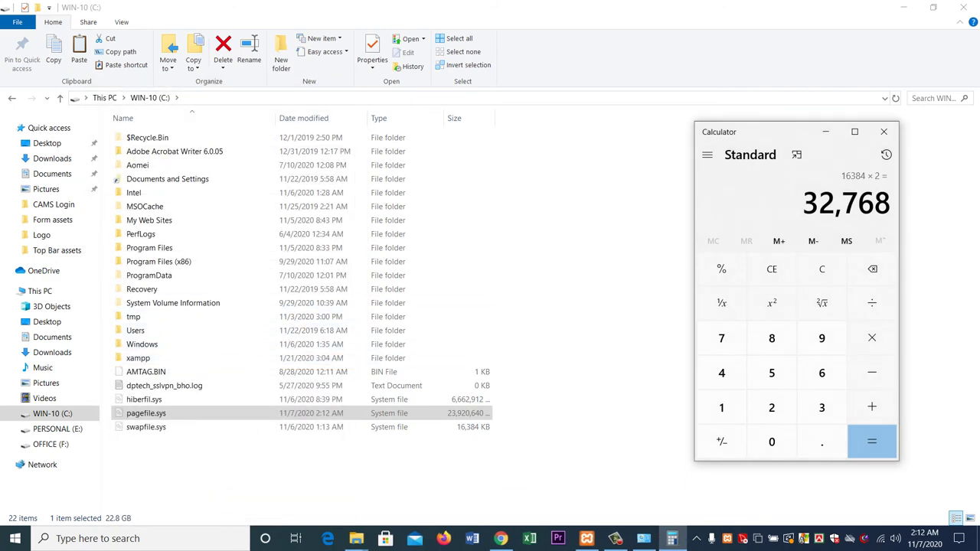
# Close Calculator, the File Explorer window and the System window to return to the desktop.
pyautogui.click(884, 132)
pyautogui.click(963, 7)
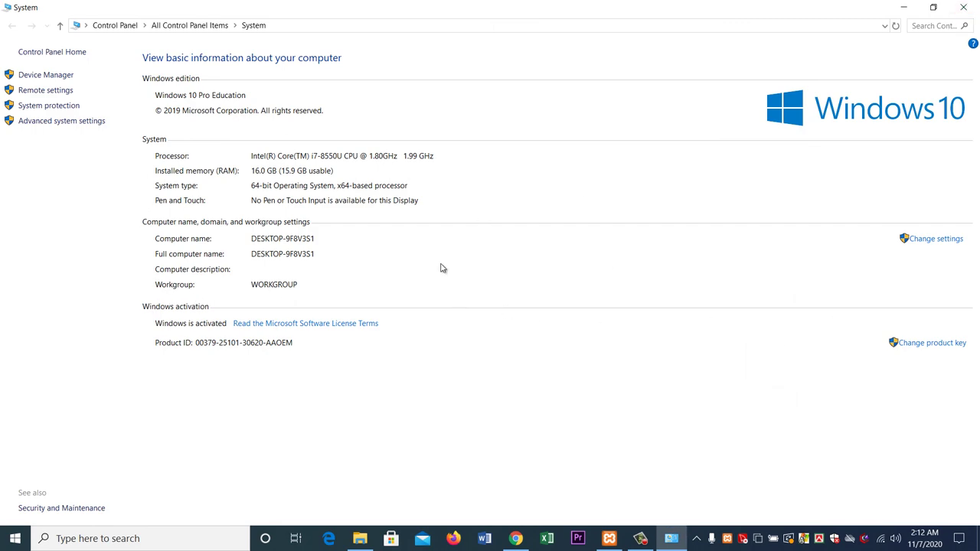
pyautogui.hotkey('alt', 'F4')
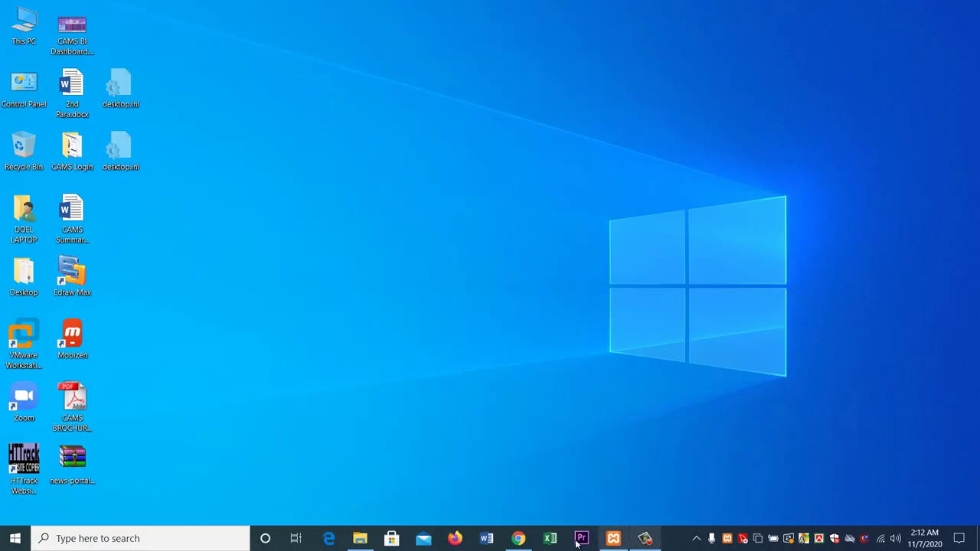
# Open the C: drive from This PC, check the size of pagefile.sys, and close the window.
pyautogui.doubleClick(24, 21)
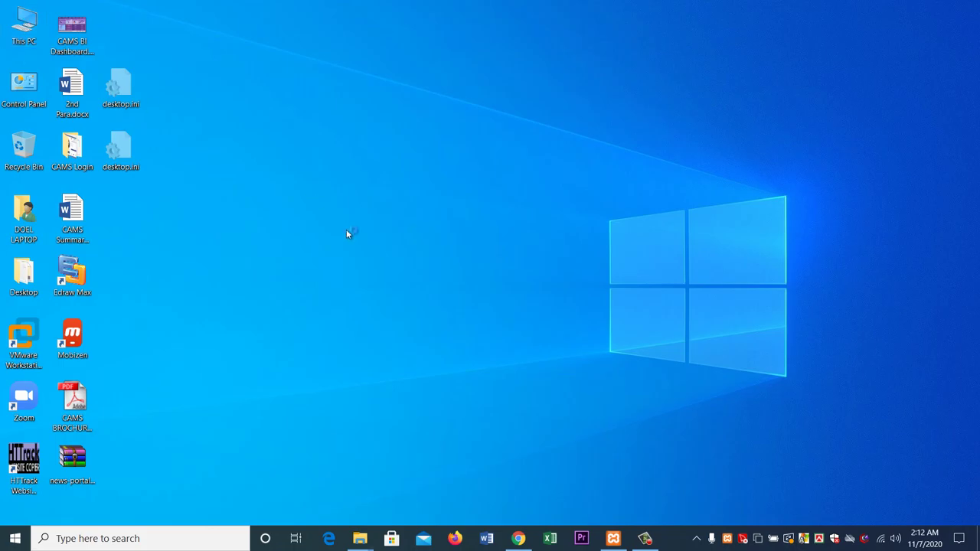
pyautogui.click(216, 240)
pyautogui.doubleClick(216, 240)
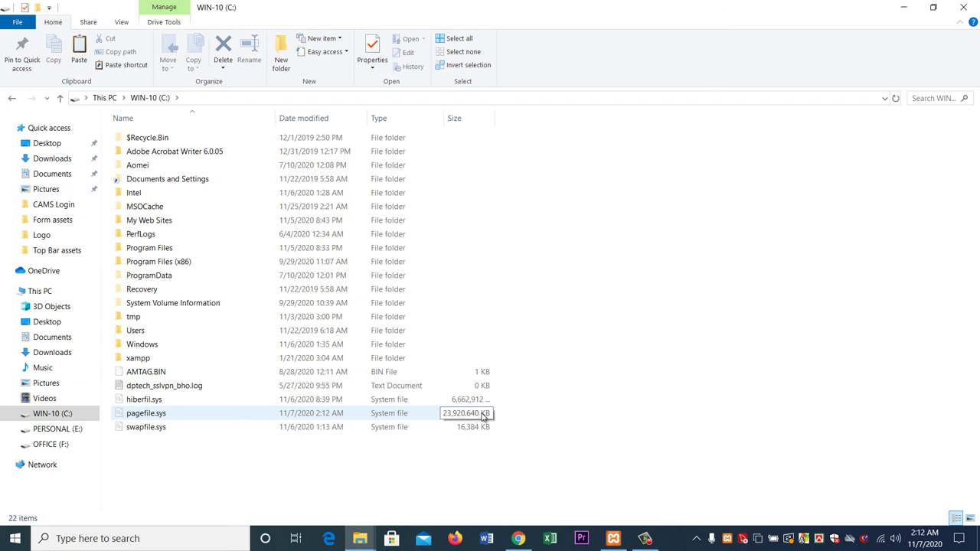
pyautogui.click(966, 14)
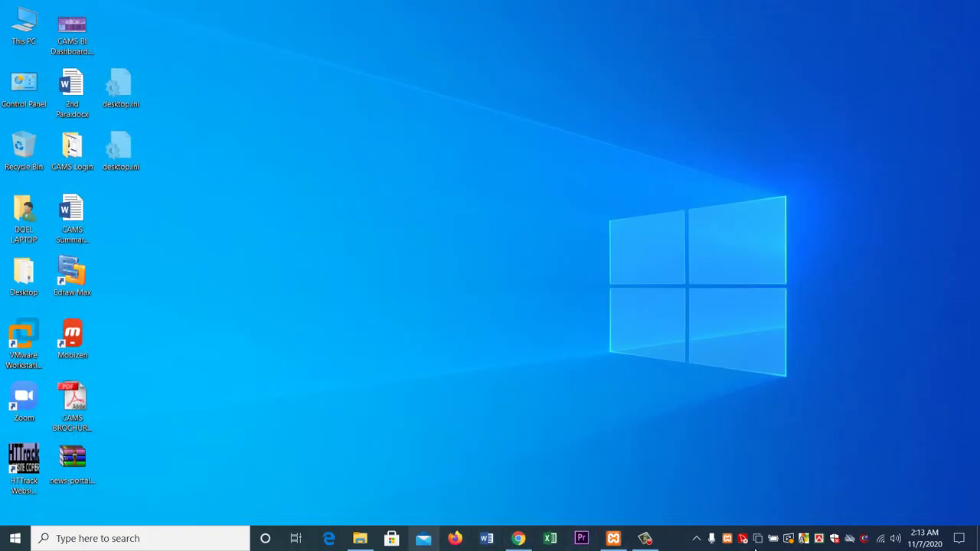
# Open the properties of This PC from the desktop.
pyautogui.rightClick(17, 19)
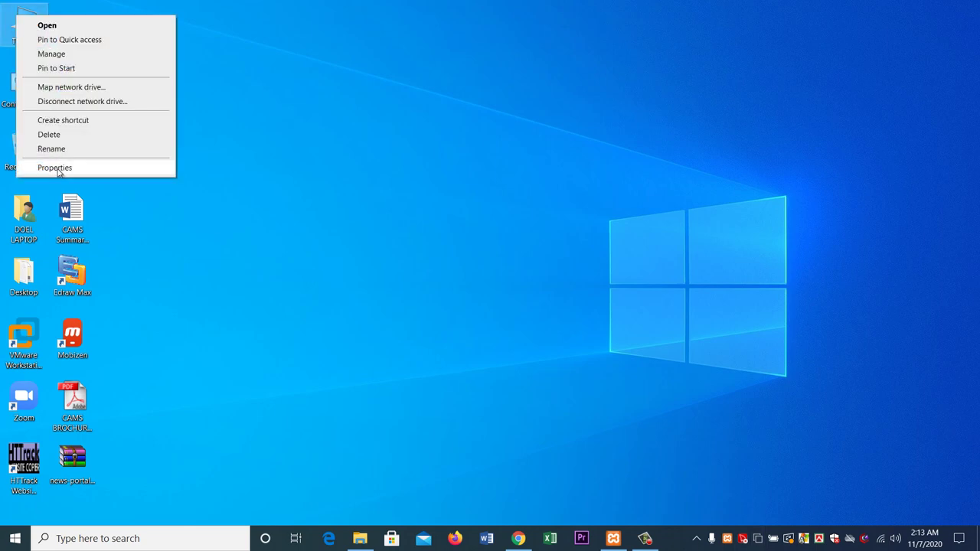